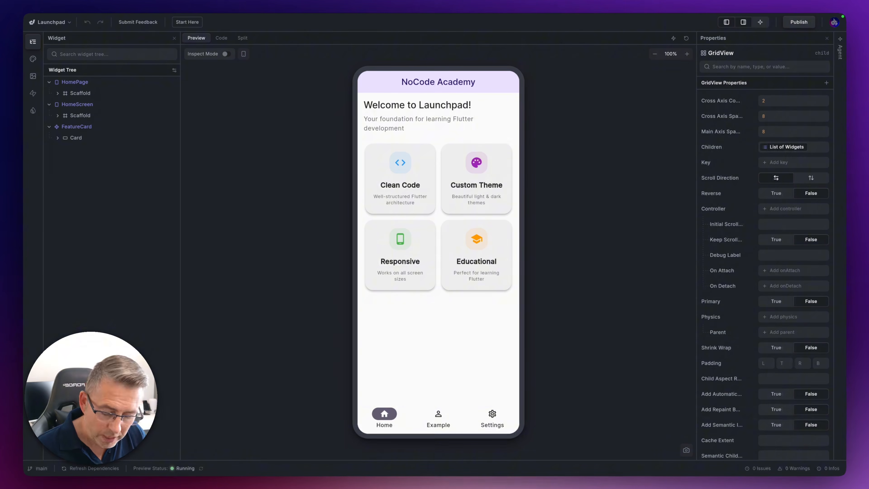
Turn on inspect mode and inspect the column inside each of the four feature cards in the preview
key(super+k)
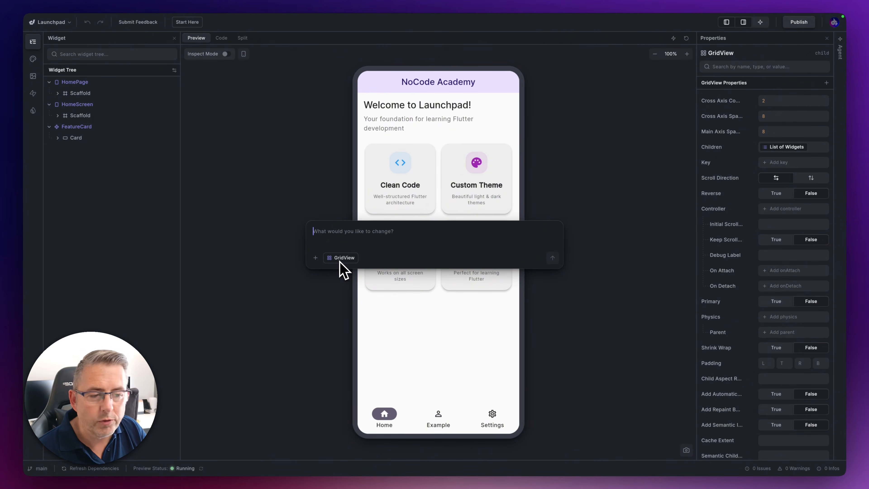
click(596, 238)
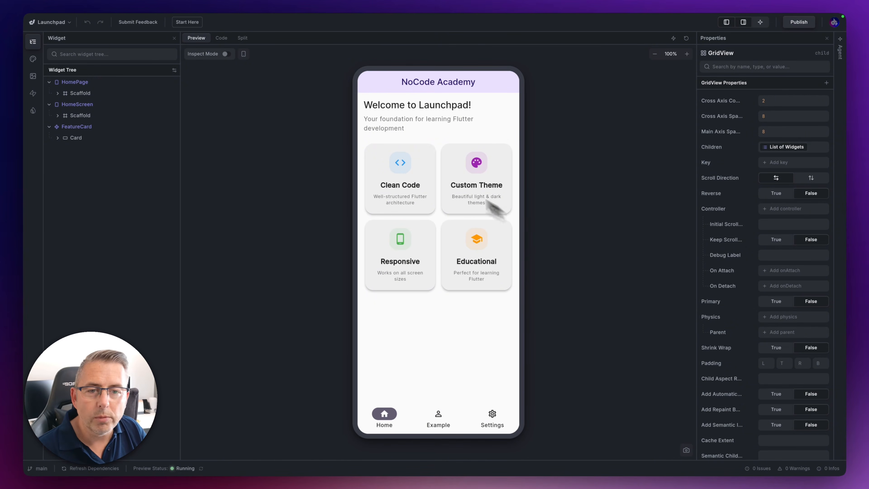
click(226, 54)
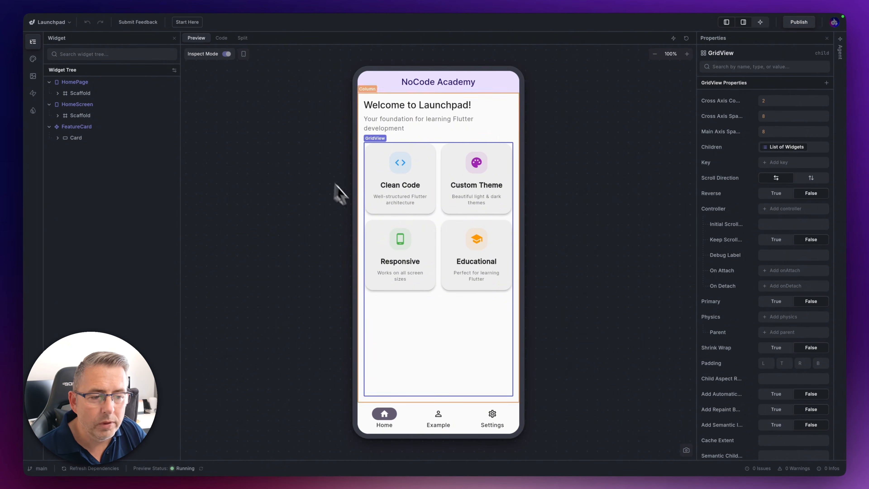
click(374, 202)
click(457, 175)
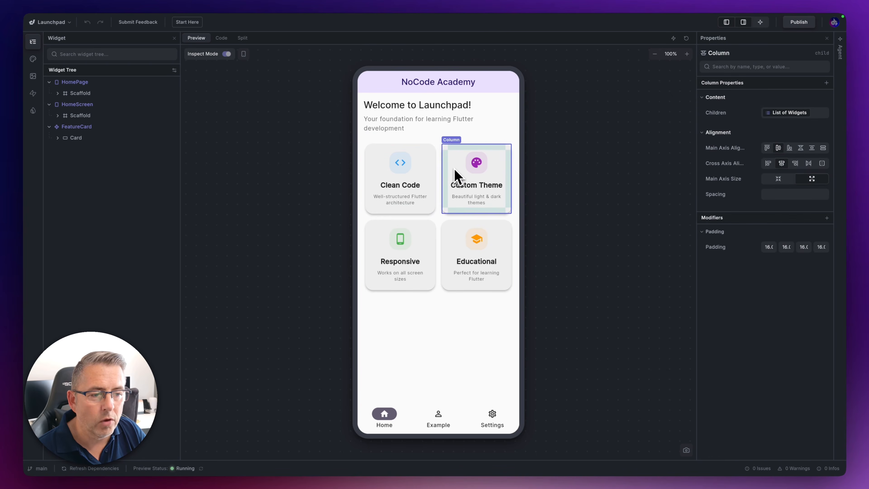
click(374, 234)
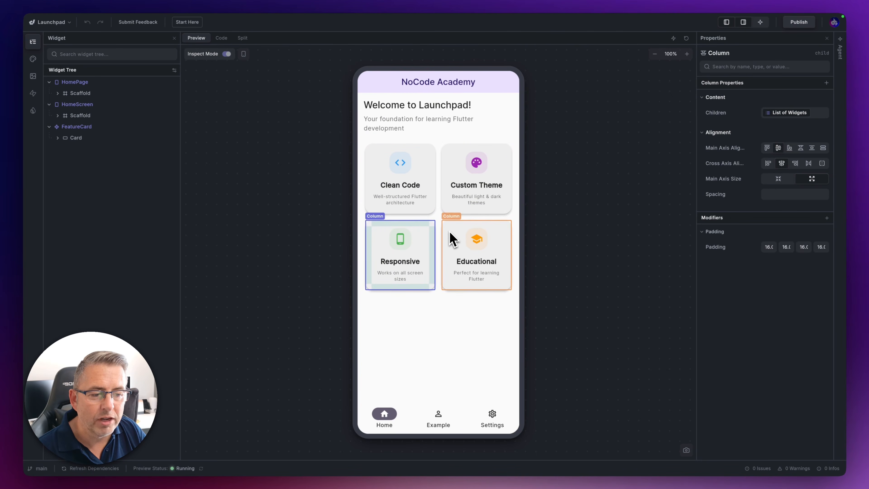
click(451, 237)
click(380, 171)
click(449, 176)
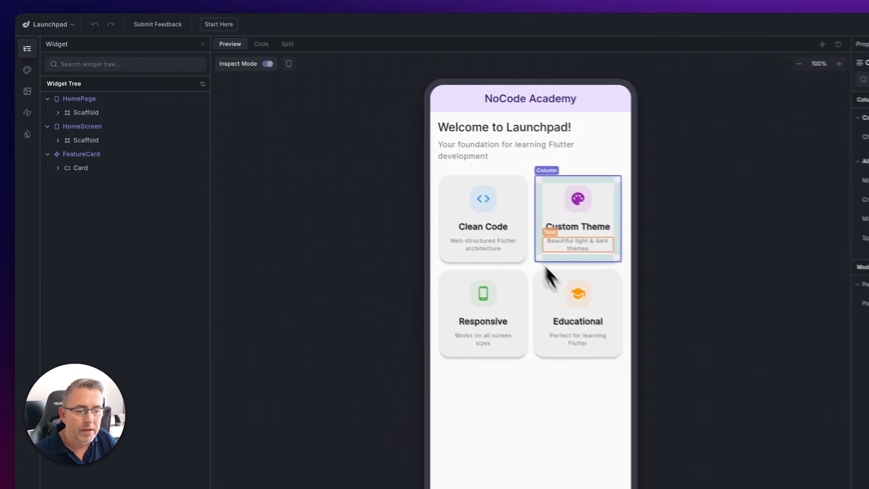
click(454, 238)
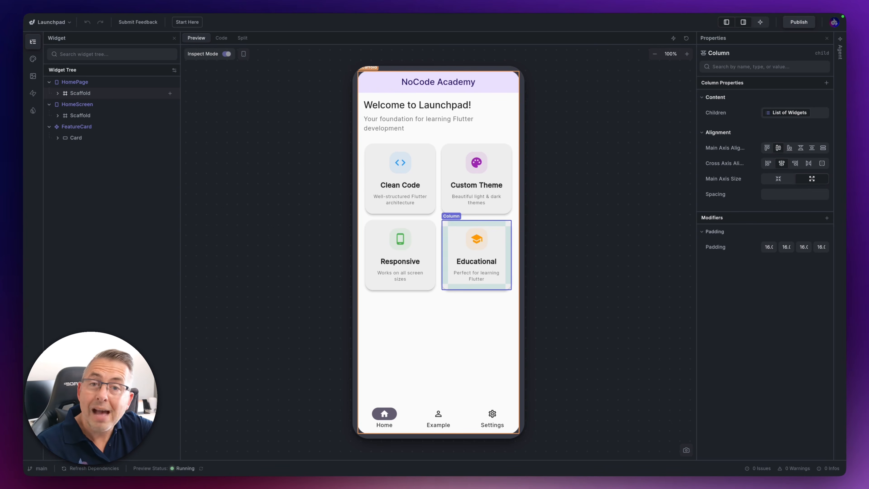
Expand the HomeScreen Scaffold and the FeatureCard's Card and Column in the widget tree
click(80, 116)
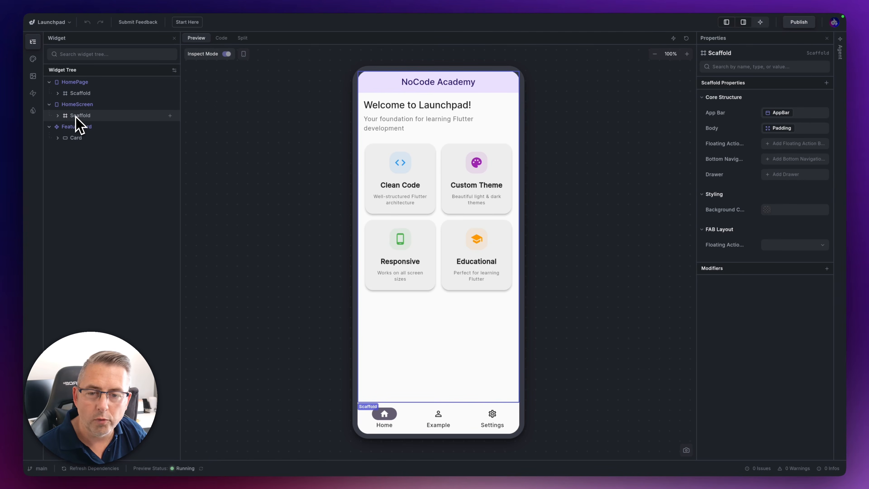
click(57, 116)
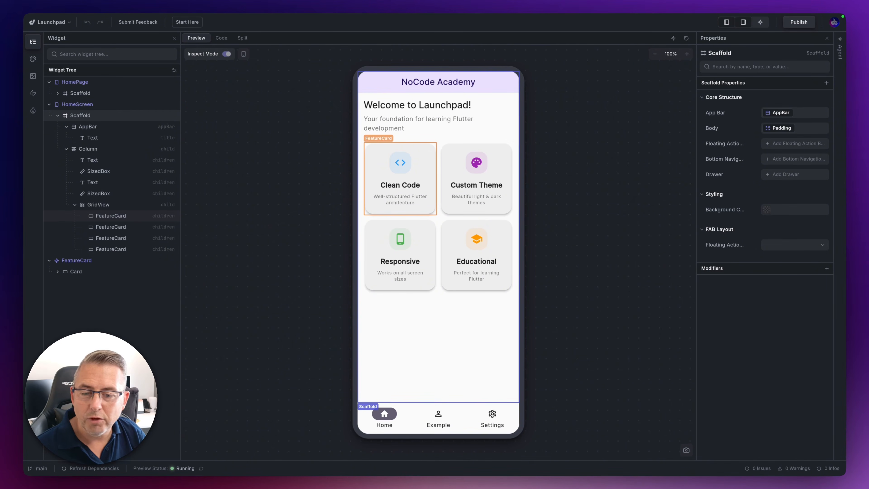
click(59, 271)
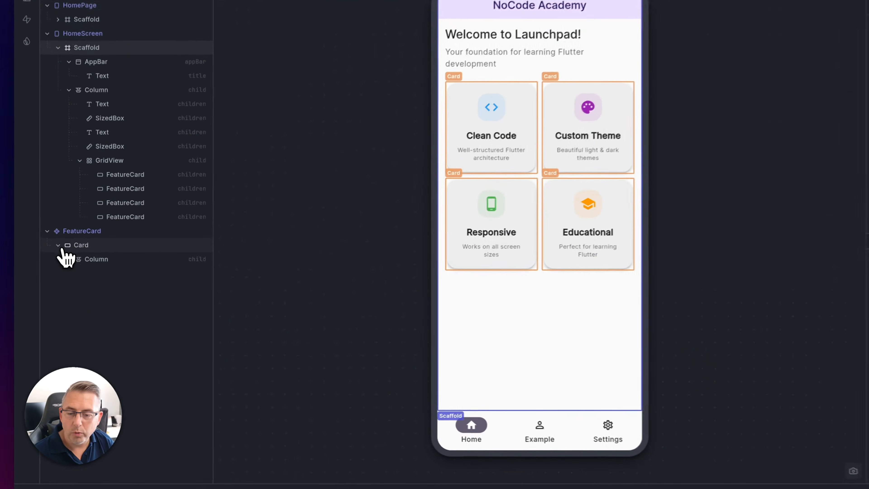
click(69, 256)
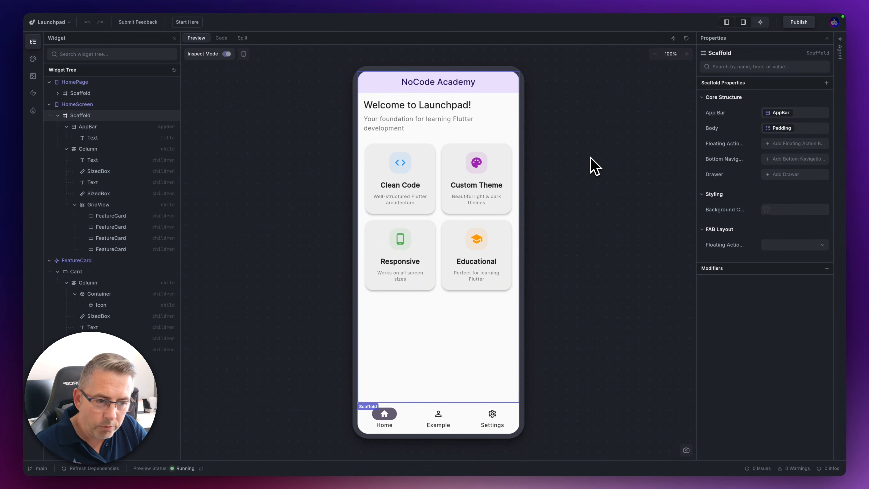
Examine the properties of the first FeatureCard in the GridView and of the FeatureCard component's icon Container
key(Escape)
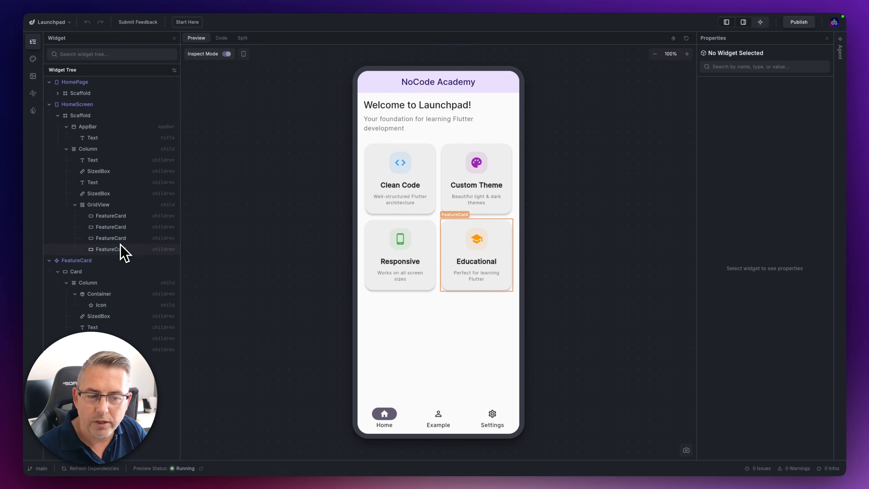
click(113, 216)
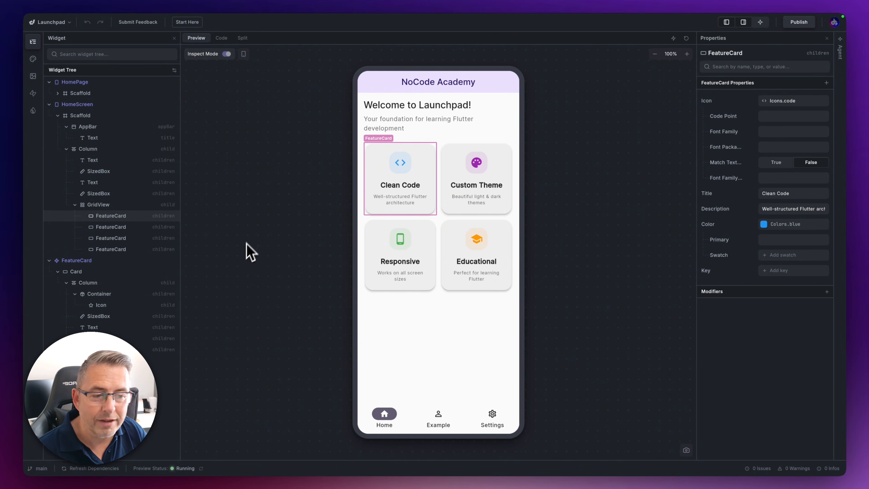
click(96, 295)
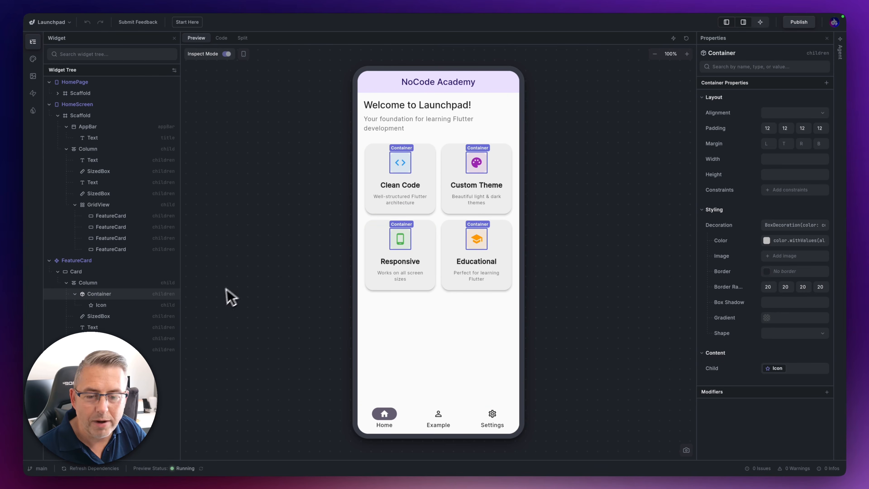
click(229, 299)
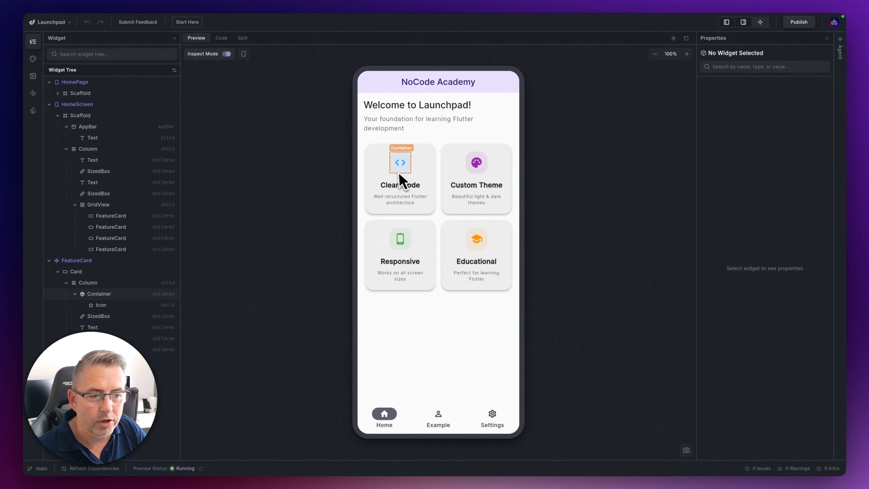
click(97, 295)
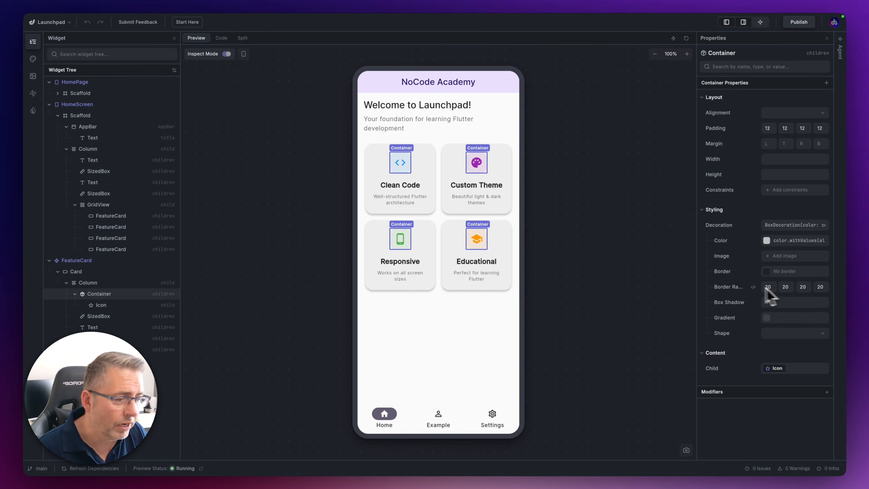
click(558, 276)
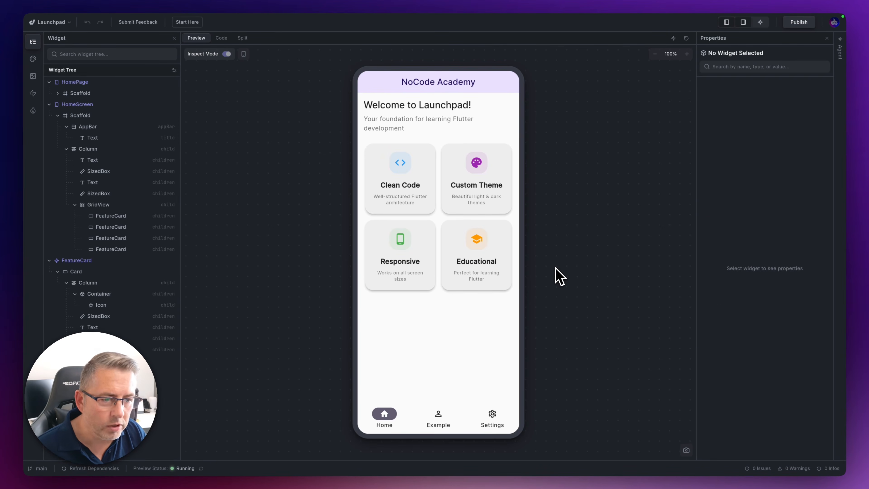
Apply the prompt edit "Remove rounded borders" to the Container in the FeatureCard component, then clear the selection
click(93, 294)
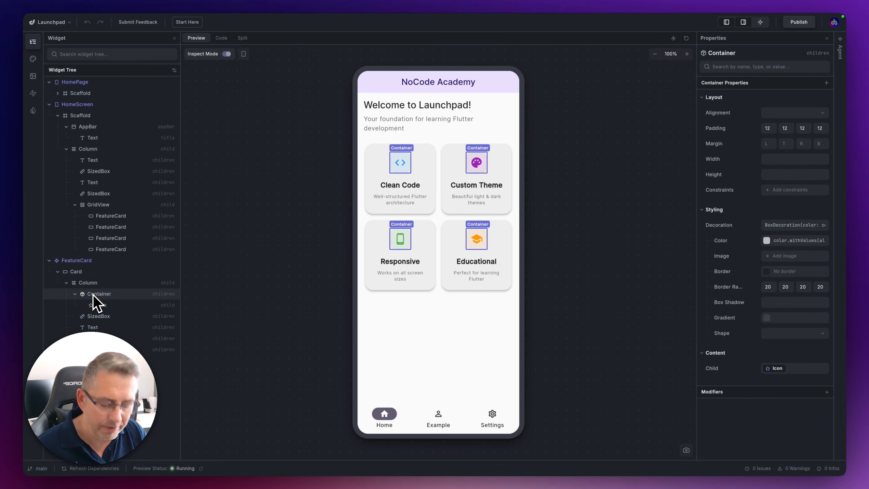
key(super+k)
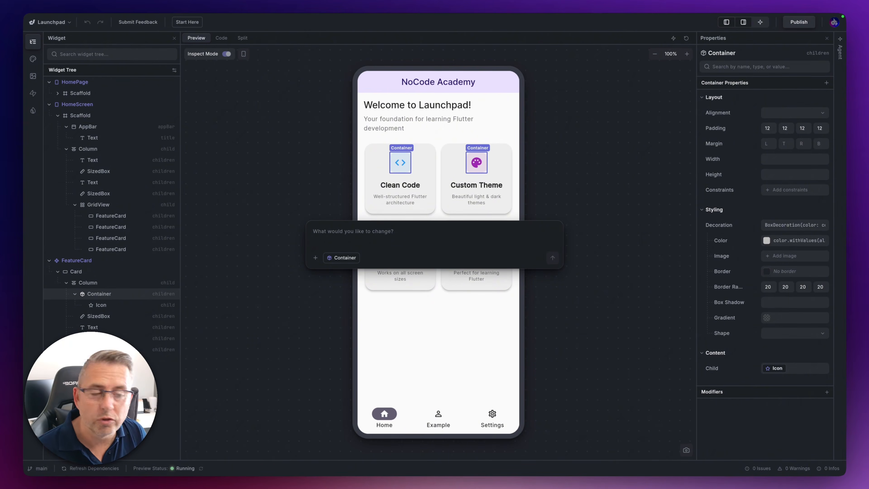
text(Remove rounded )
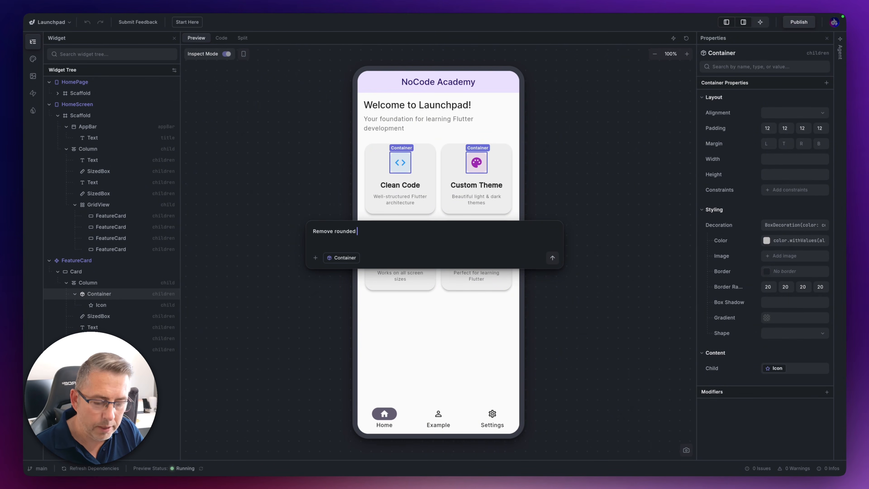
text(borders)
key(Return)
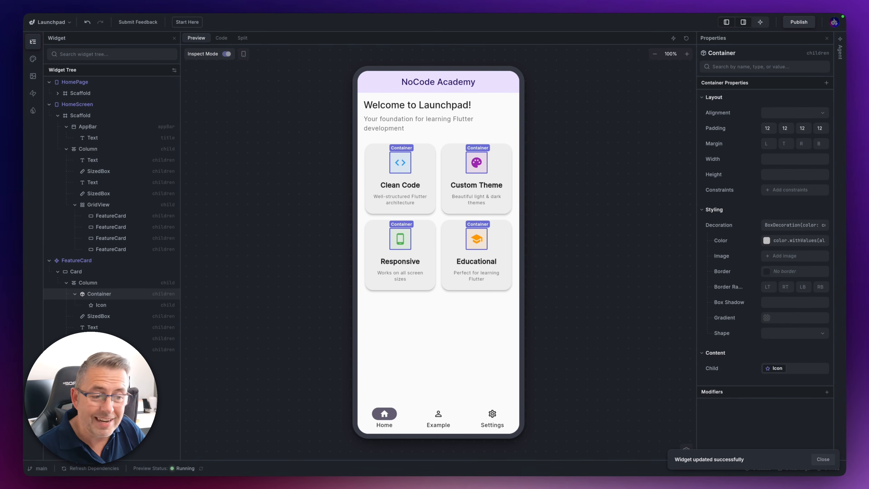
click(566, 221)
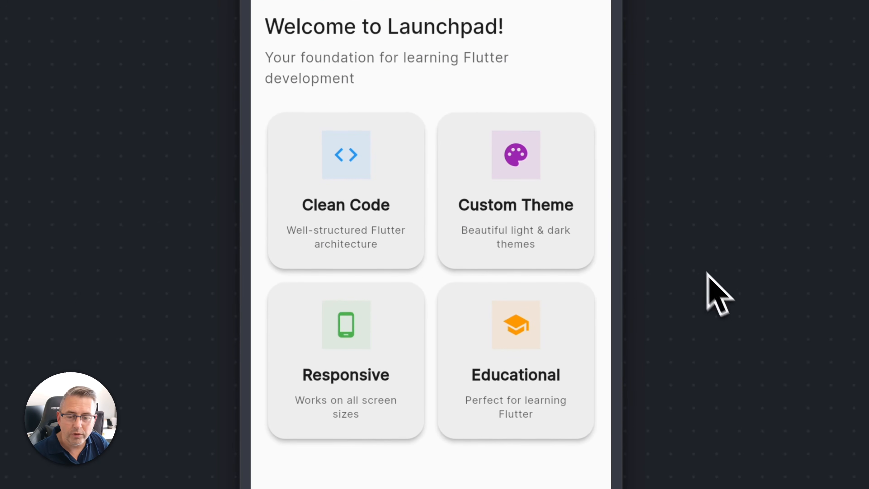
Apply the prompt edit "Reduce spacing between the cards" to the HomeScreen GridView
click(285, 154)
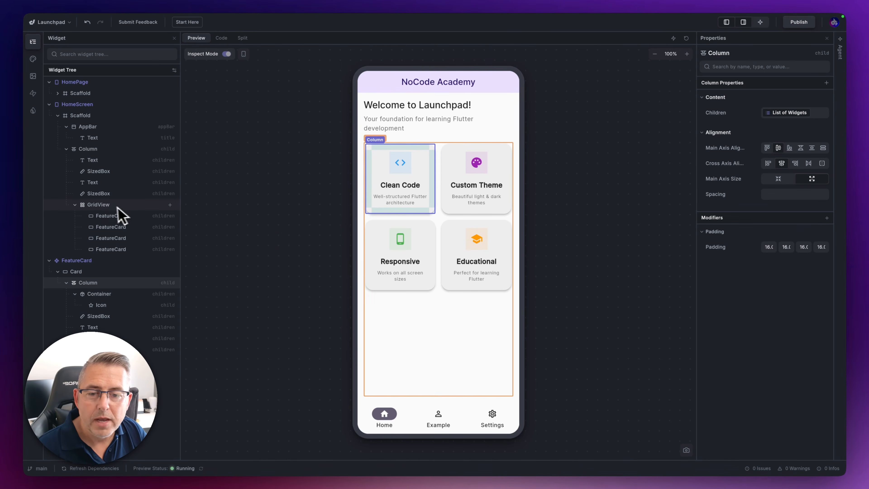
click(99, 205)
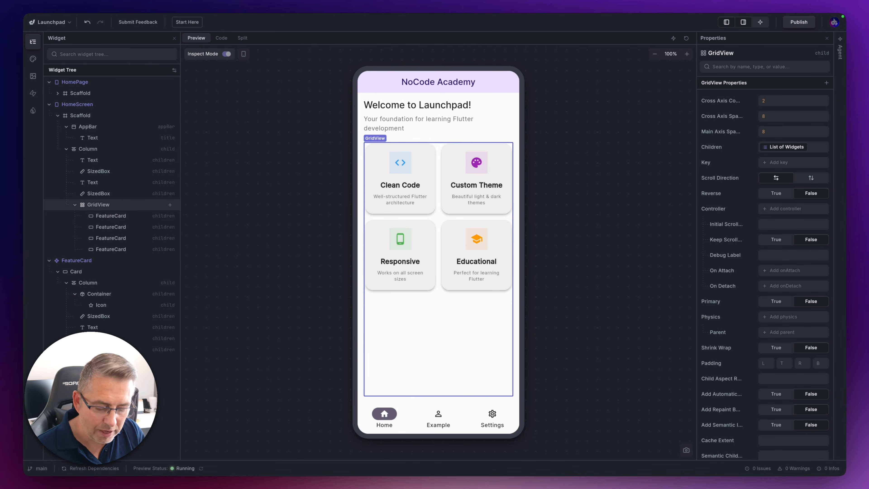
double_click(98, 205)
key(super+k)
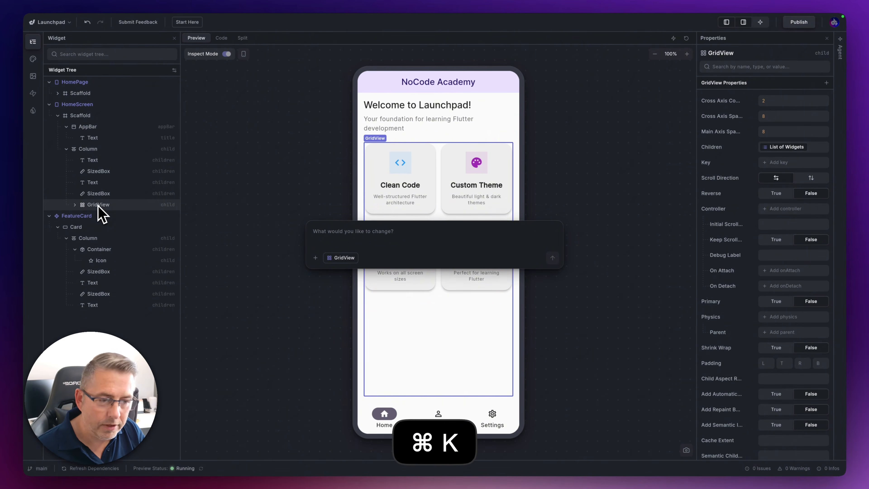
text(Reduce)
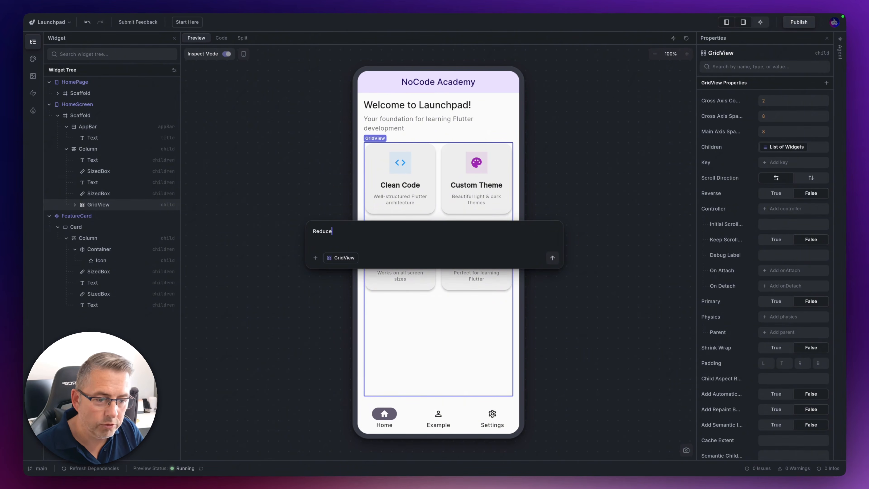
text( spca)
key(BackSpace)
key(BackSpace)
text(acing between the cards)
key(Return)
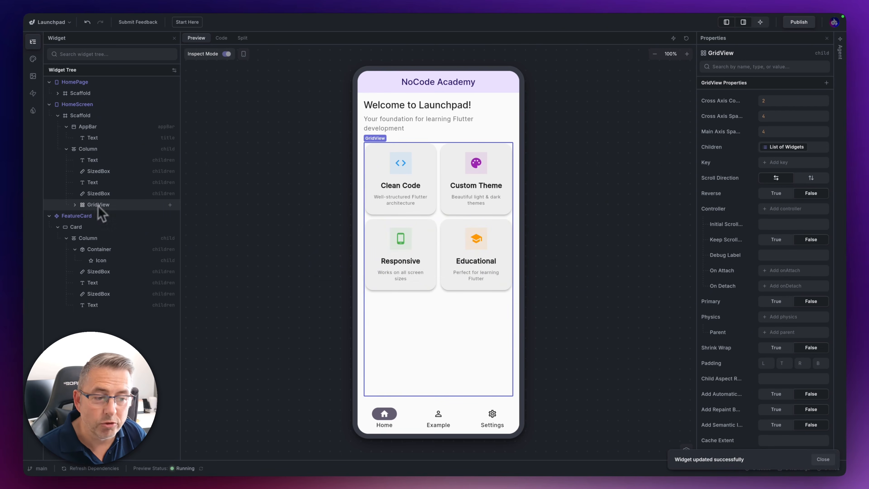
click(100, 252)
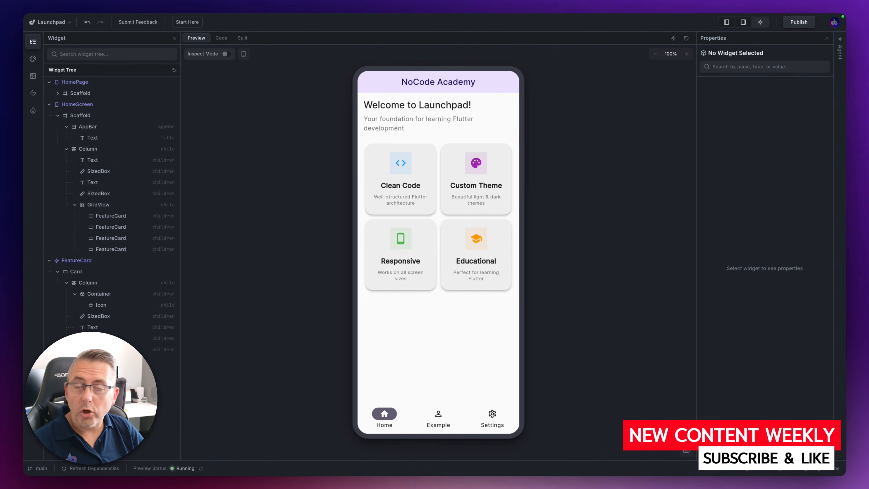
Apply the prompt edit "Add about 4 example cards" to the GridView and look through the cards in the preview
right_click(107, 205)
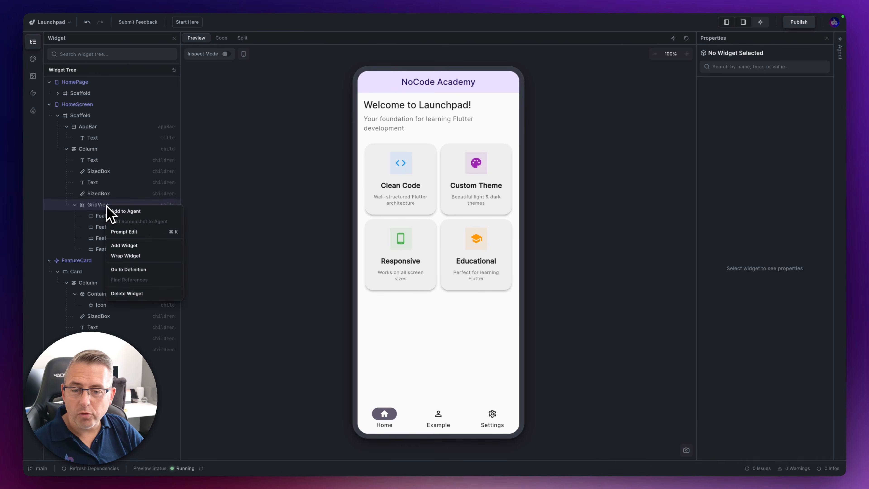
click(127, 231)
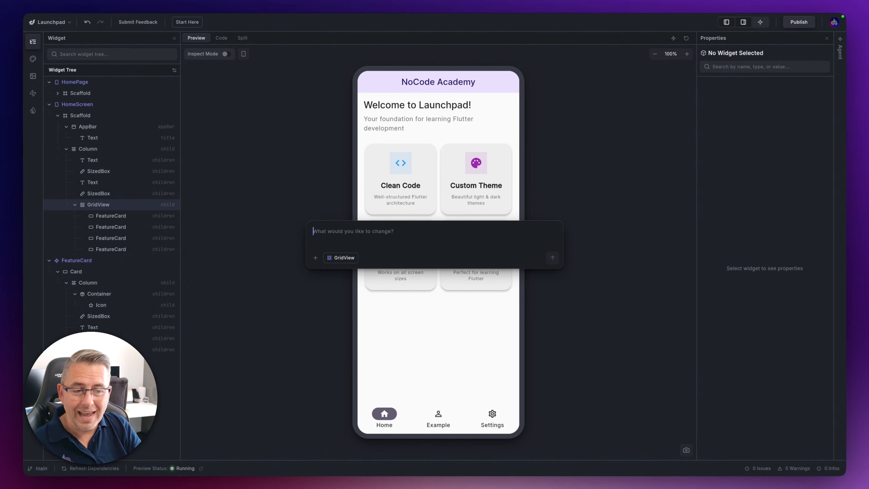
text(Add about 4 example)
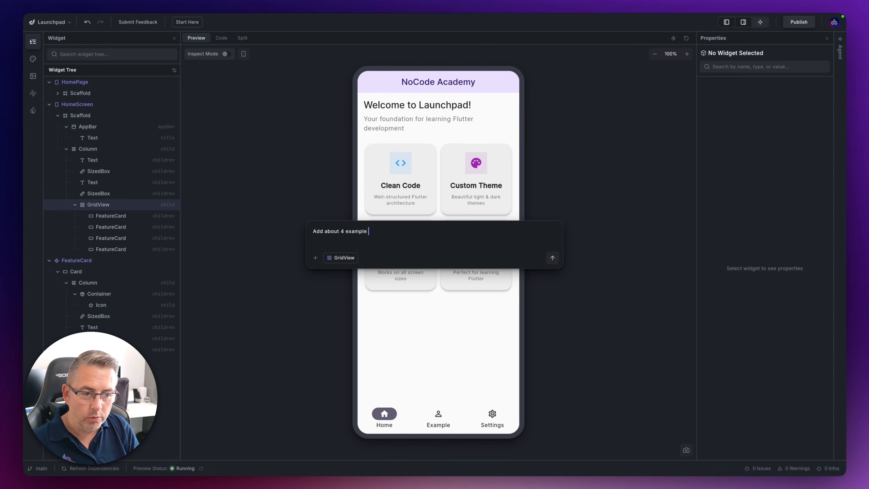
text(rds)
key(Return)
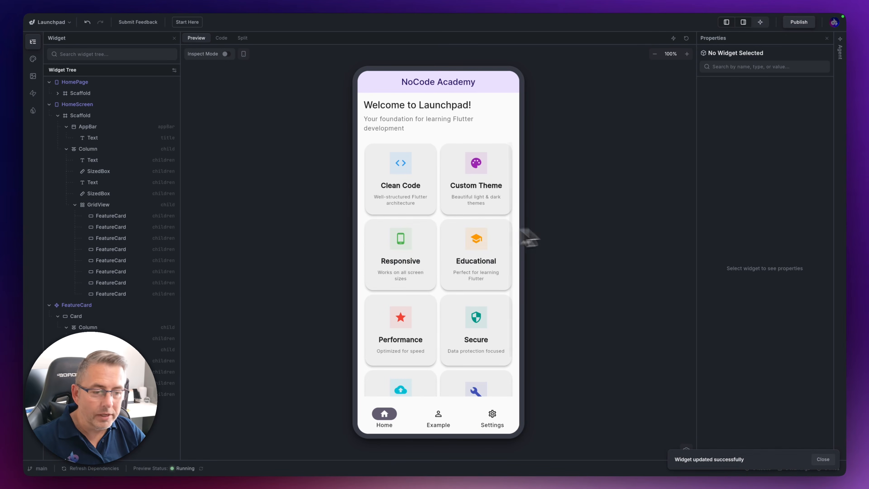
scroll(423, 258, down, 3)
scroll(423, 258, up, 3)
scroll(423, 256, down, 2)
scroll(423, 257, up, 2)
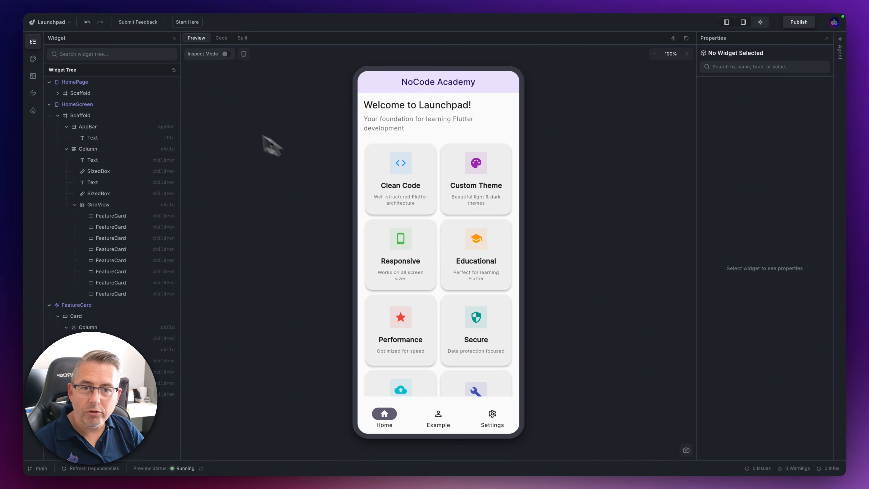
Undo the addition of the example cards to the GridView
click(87, 22)
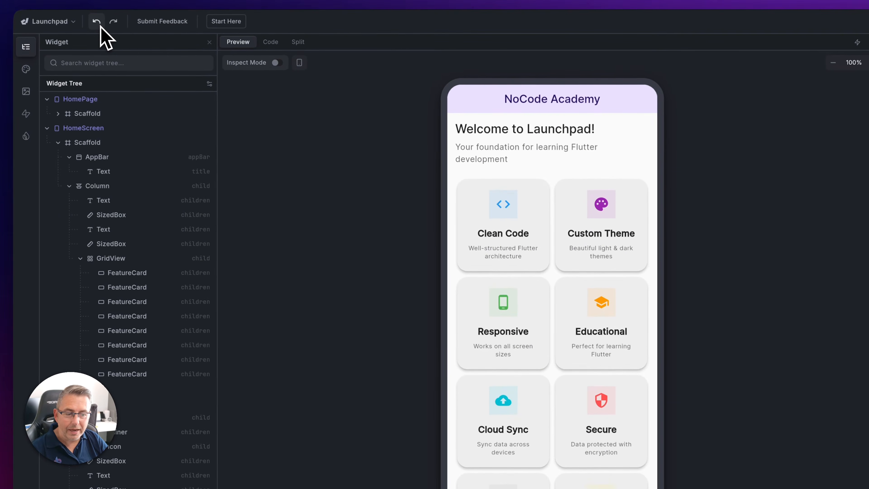
click(98, 24)
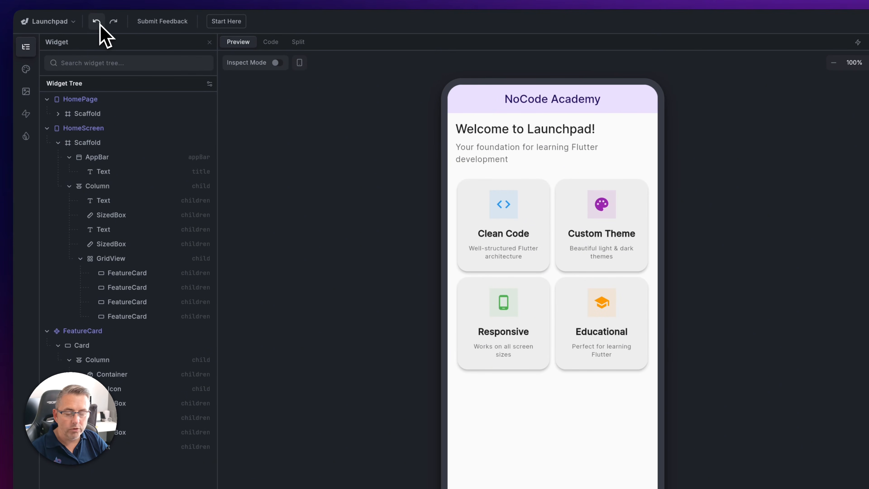
Add the HomeScreen GridView to the agent as context, send "Add 4 feature cards", and look through the cards in the preview
right_click(126, 261)
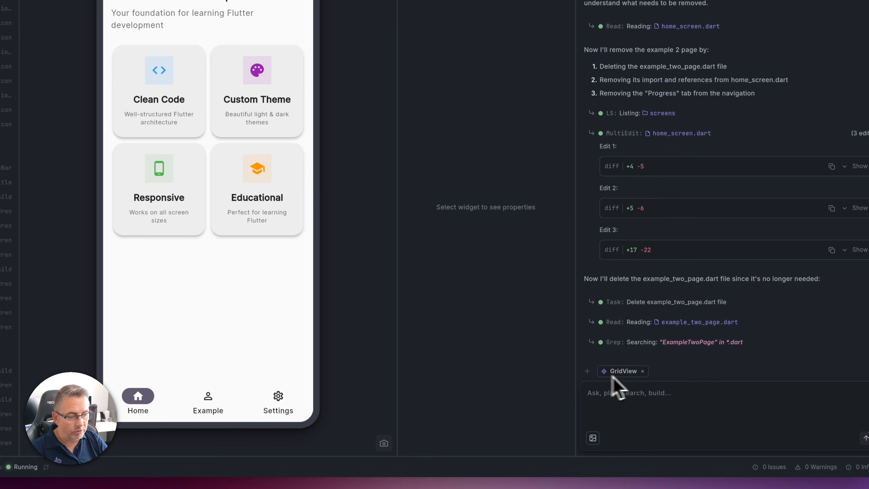
click(624, 399)
text(Add 4 fe)
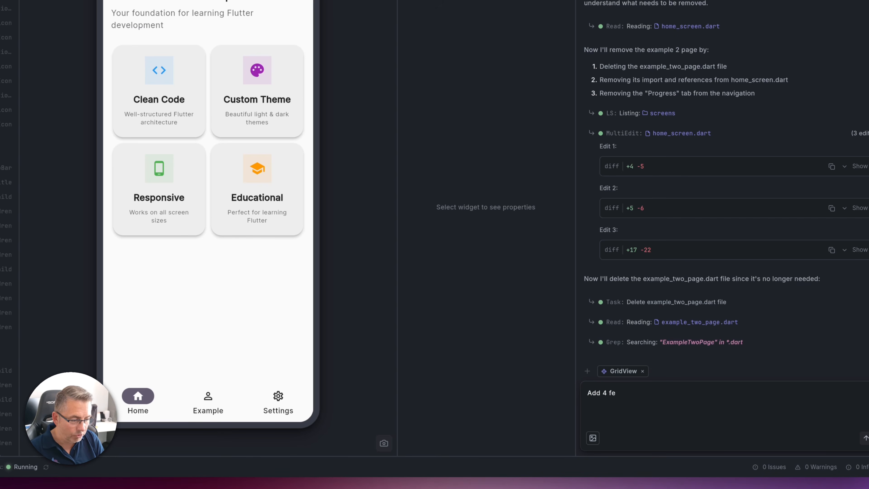
text(ature cards)
key(Return)
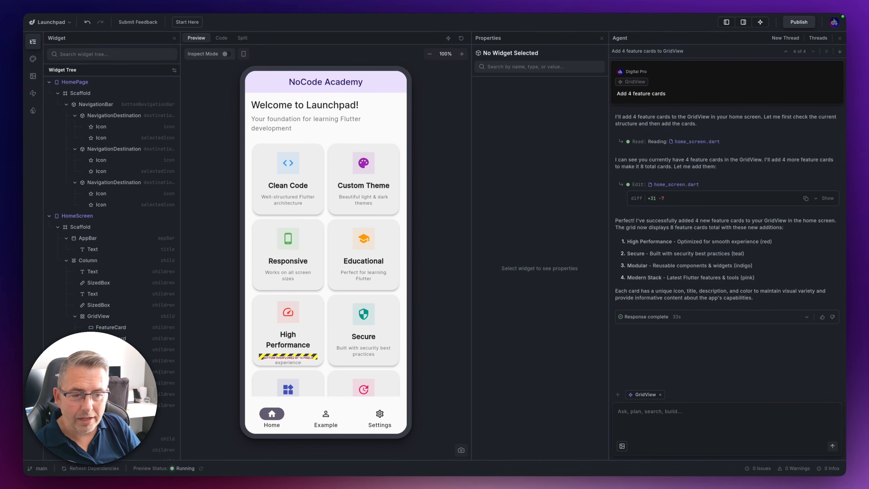
scroll(349, 345, down, 2)
scroll(346, 335, up, 2)
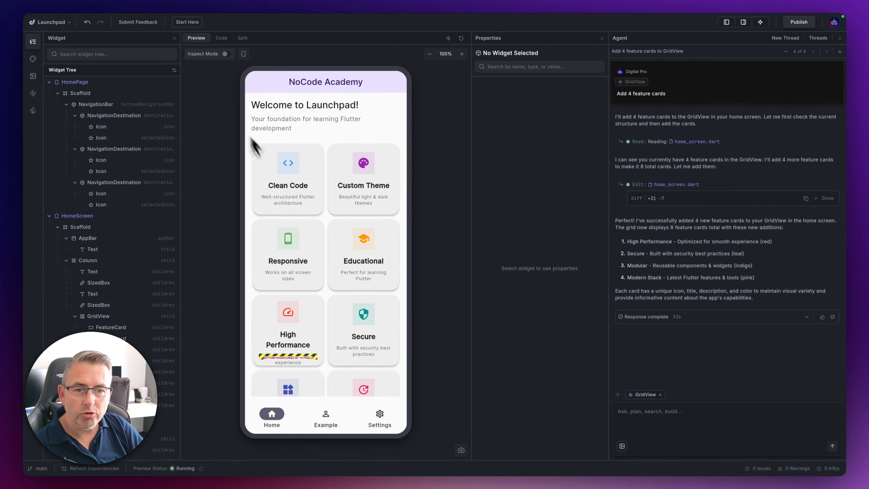
Turn on inspect mode and apply the prompt edit "Correct overflow" to the description Text in the High Performance card
click(226, 53)
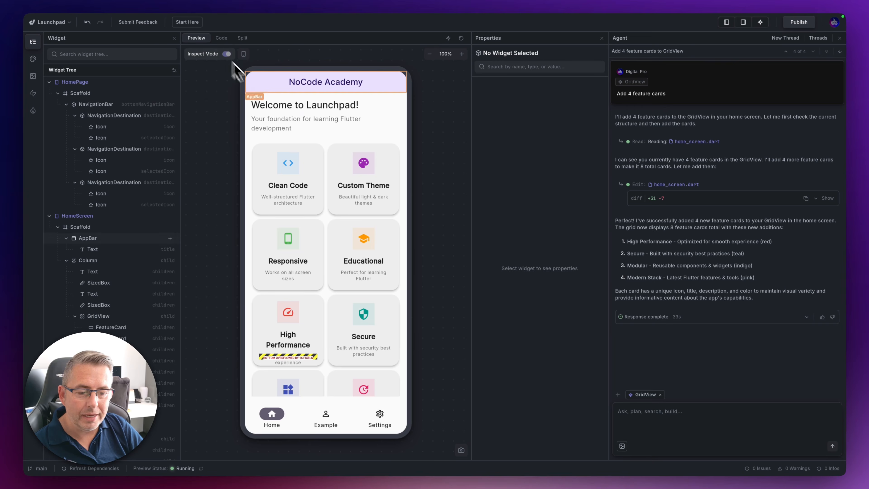
click(294, 359)
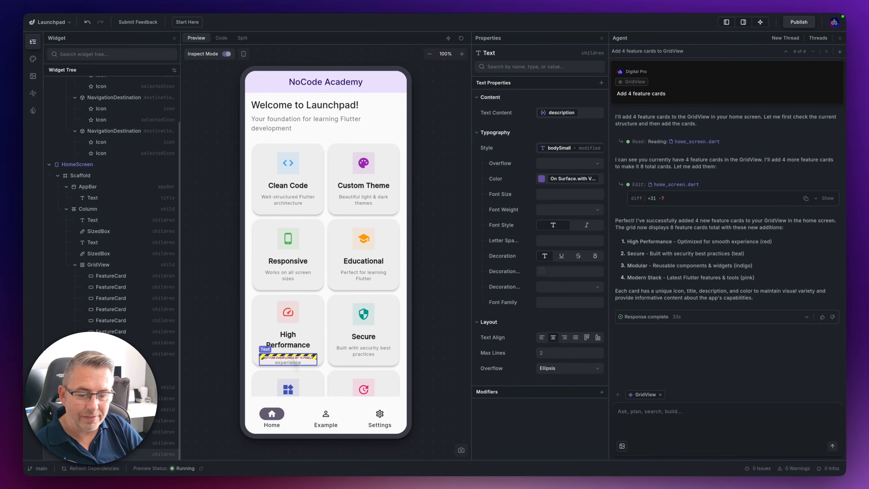
right_click(292, 358)
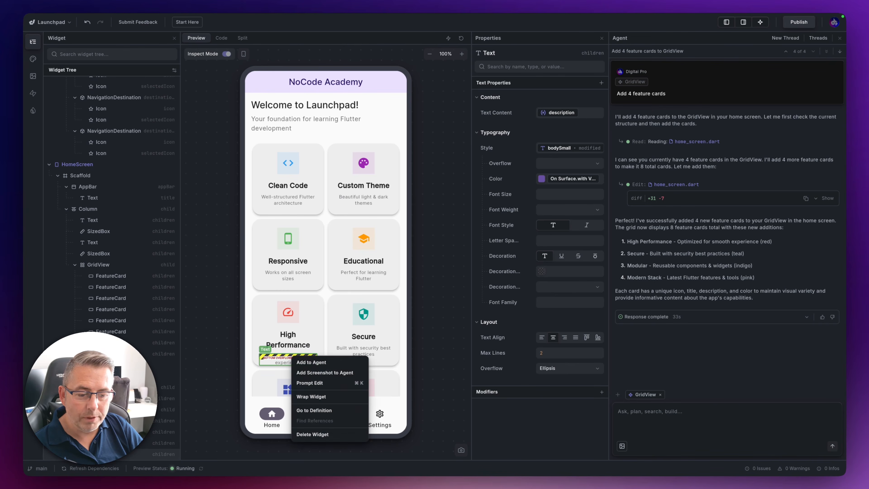
click(324, 383)
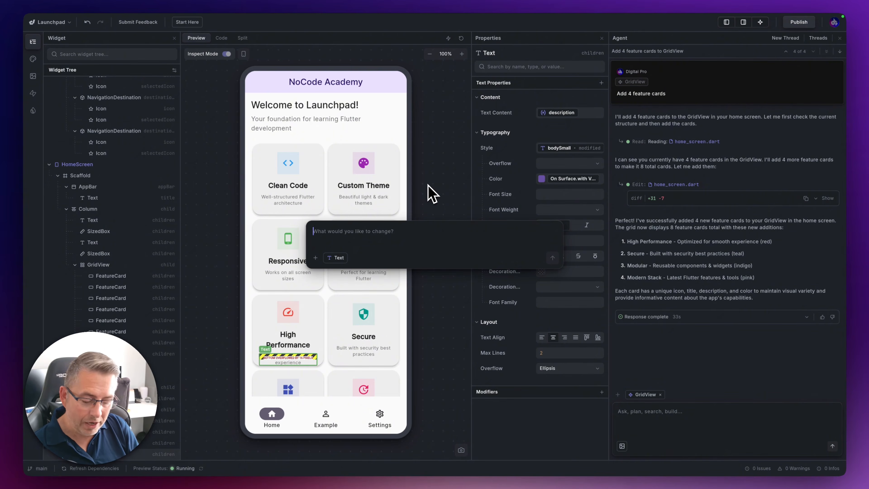
text(Correc)
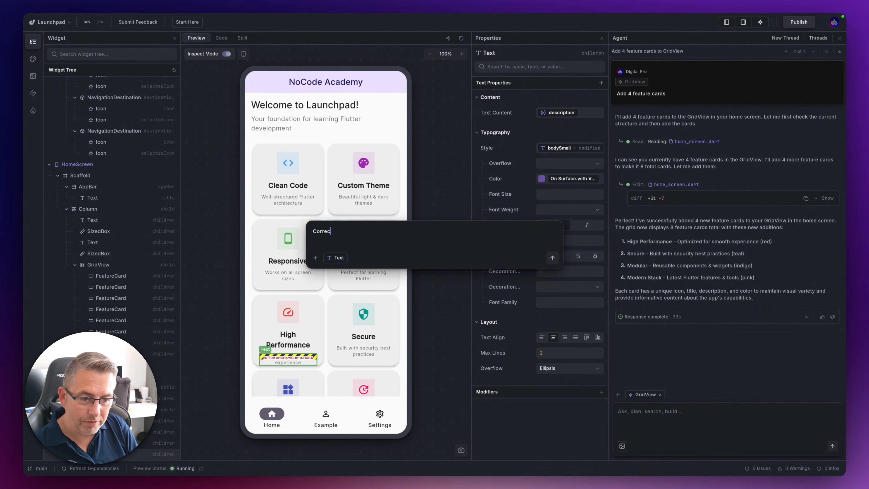
text(t overflow)
key(Return)
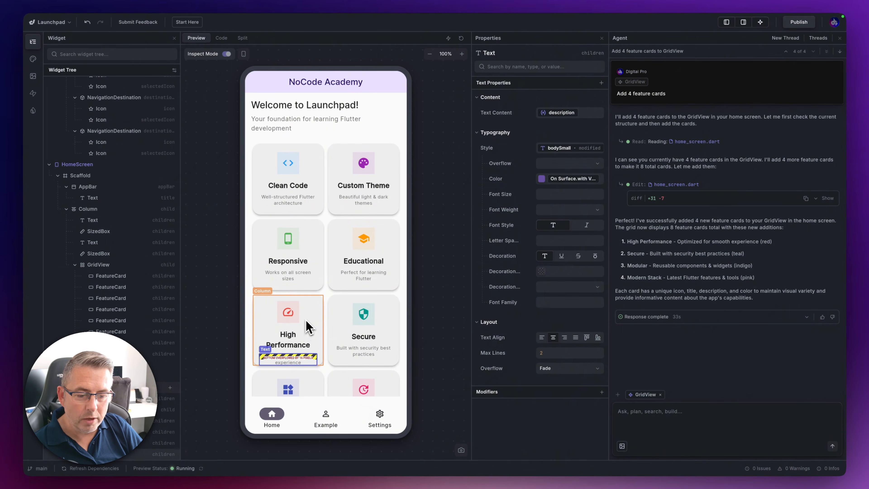
Apply the prompt edit "Correct overflow" to the Column of the High Performance card
click(309, 329)
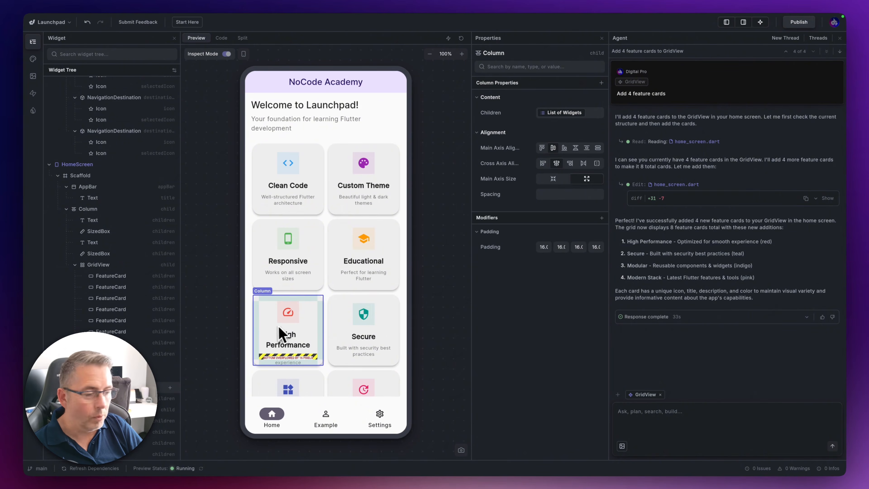
right_click(307, 312)
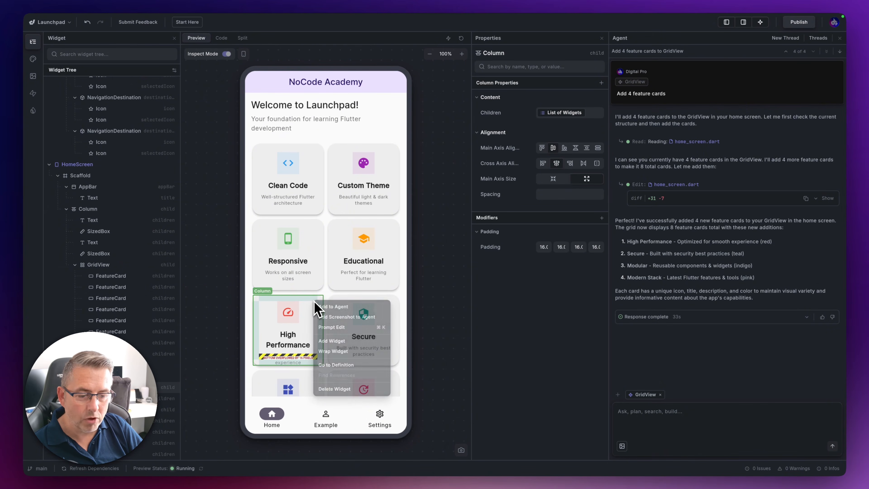
click(345, 329)
text(Correct overlf)
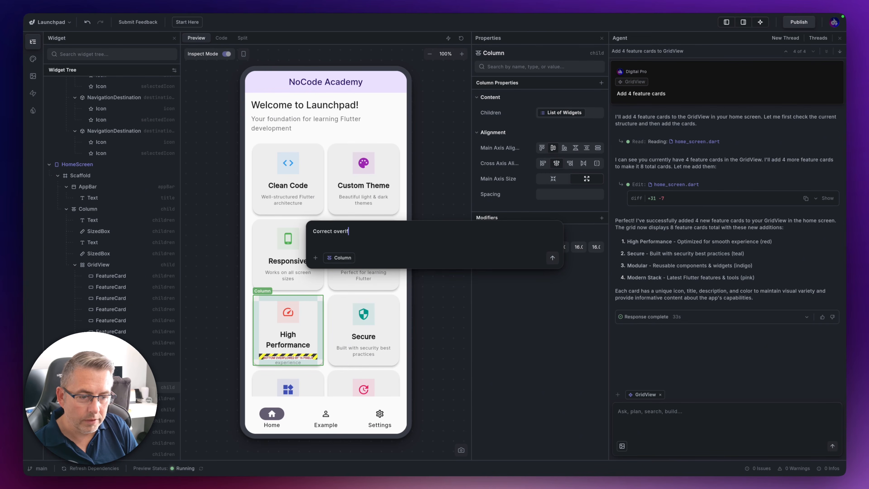
key(Return)
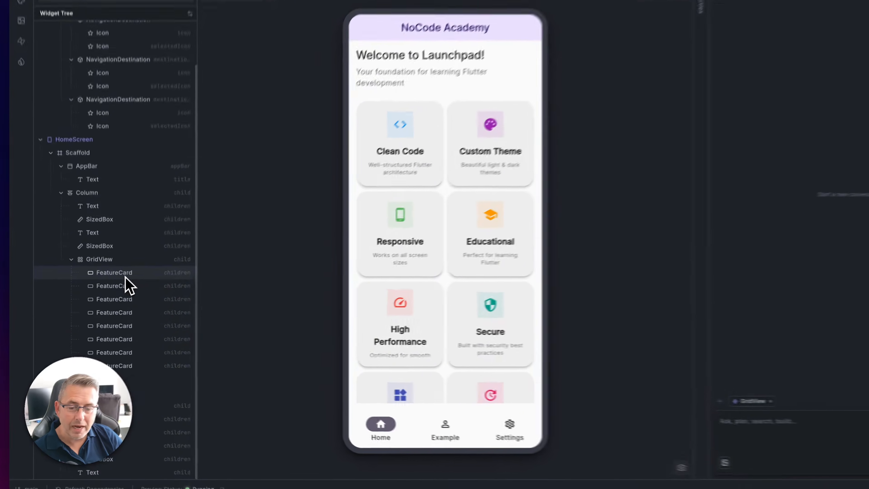
right_click(121, 291)
click(151, 304)
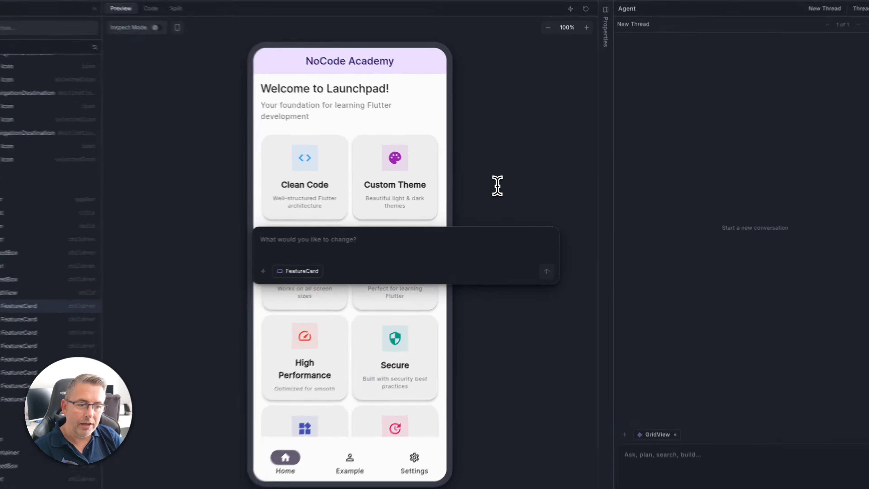
click(500, 208)
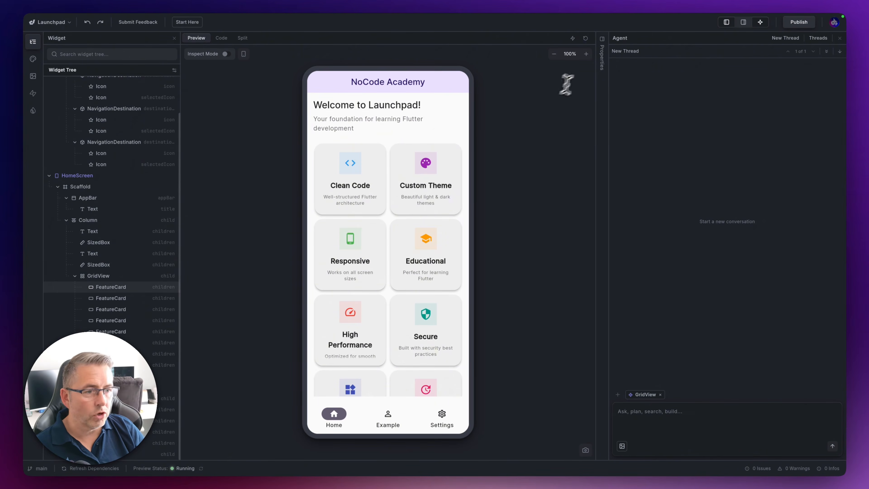
Ask the agent "I would like to have a new property to allow me to select a different background colour of the feature card"
click(660, 415)
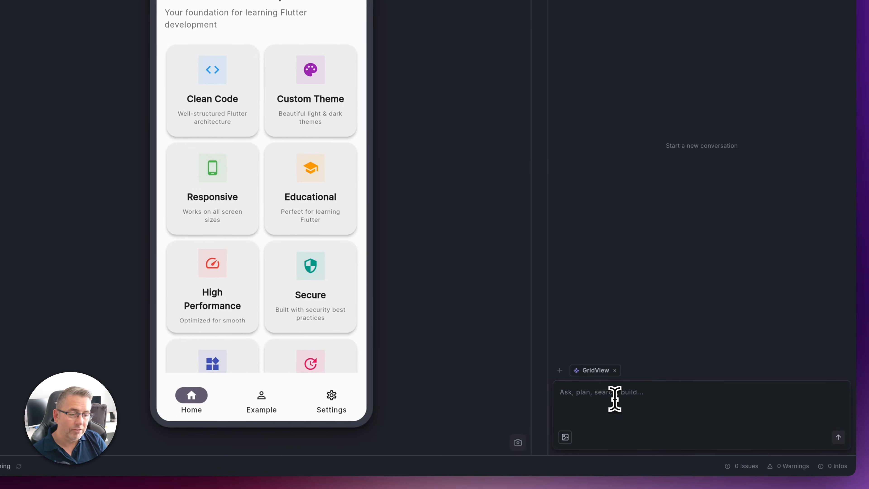
text(I would like to have a new prop)
key(BackSpace)
key(BackSpace)
text(roperty)
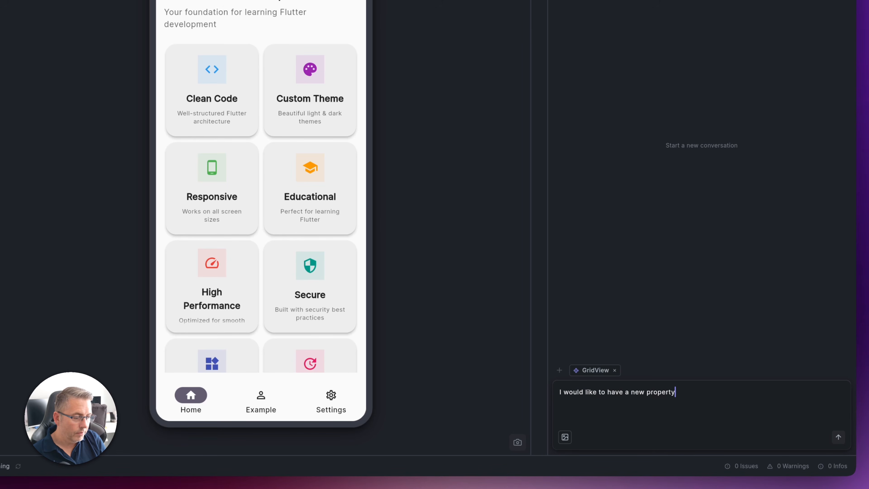
text( to allow me to select a different background colour of the feature card.)
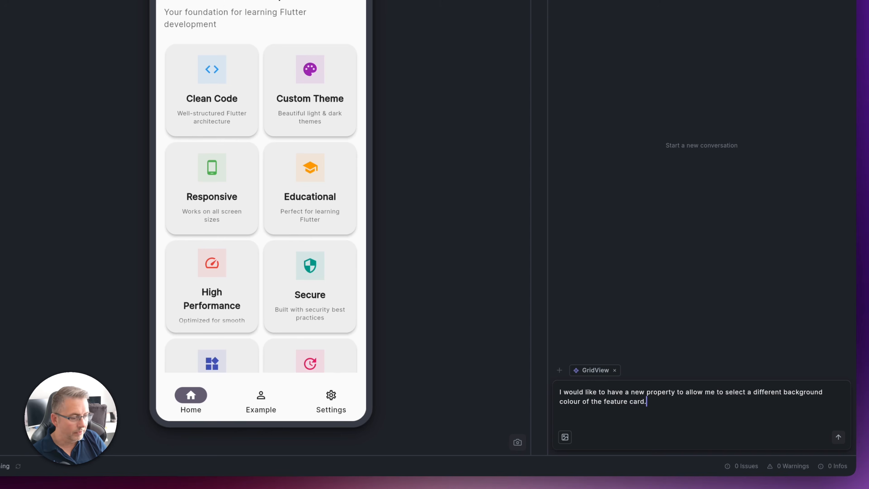
key(Return)
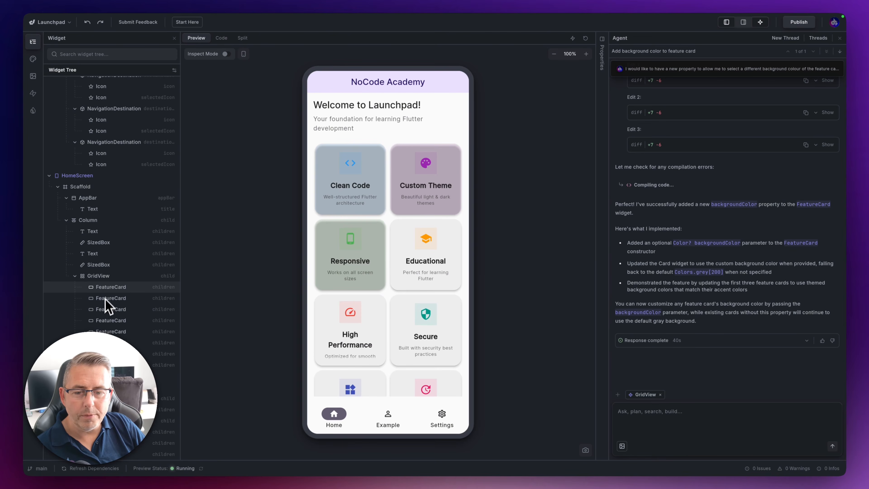
Show the widget properties, close the agent, and compare the background colour property across the first few FeatureCards in the GridView
click(601, 65)
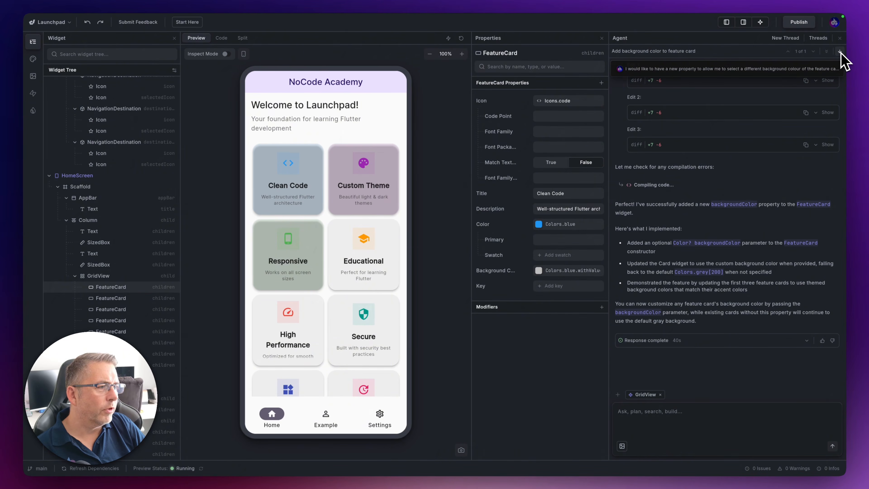
click(839, 37)
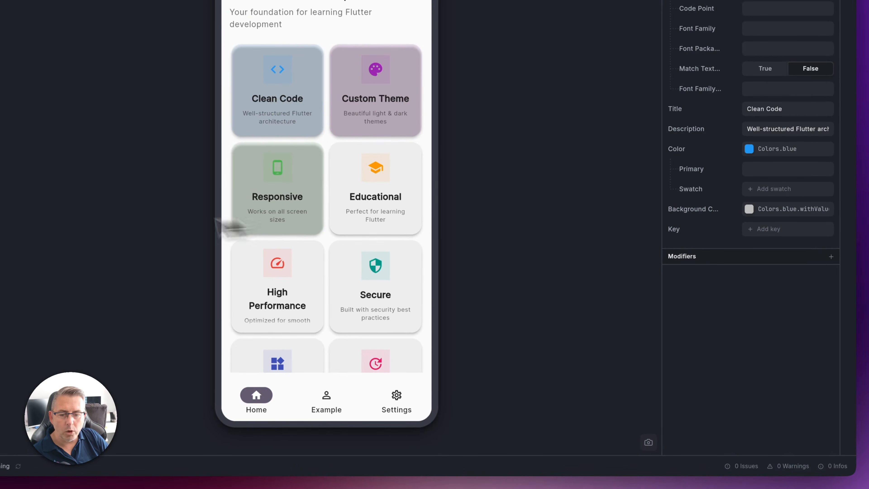
click(83, 278)
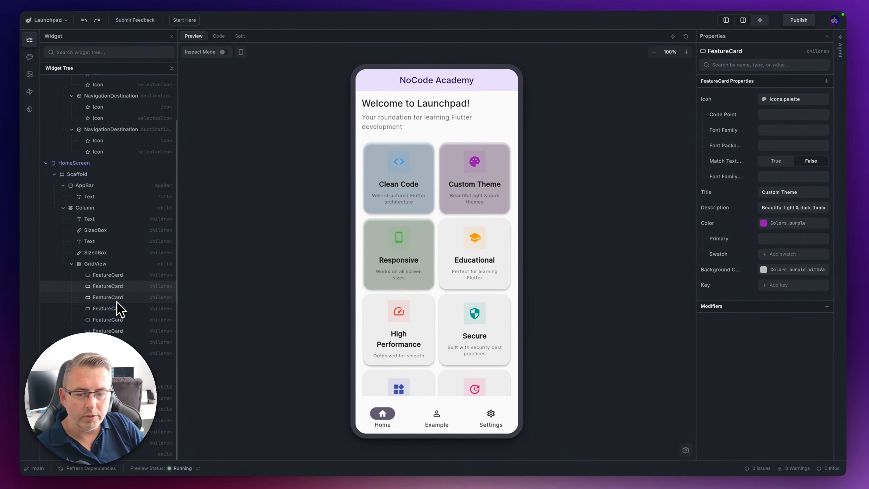
click(117, 300)
click(117, 308)
click(116, 295)
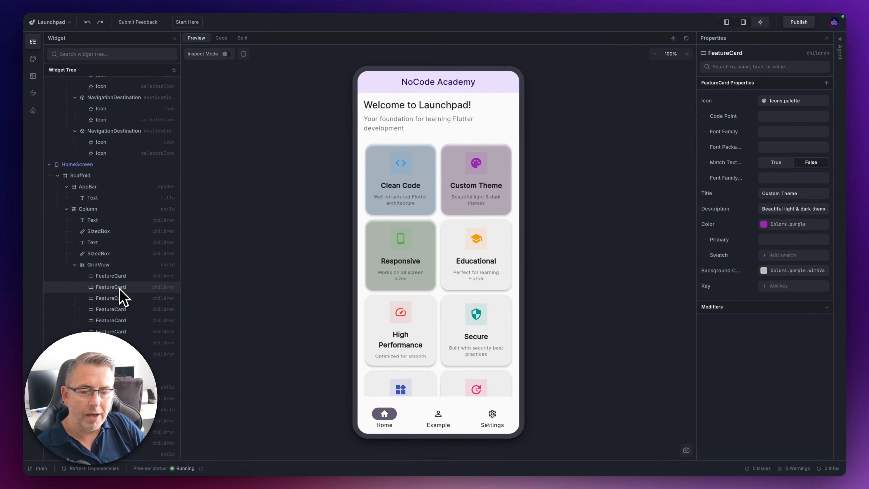
click(120, 277)
click(119, 290)
click(118, 312)
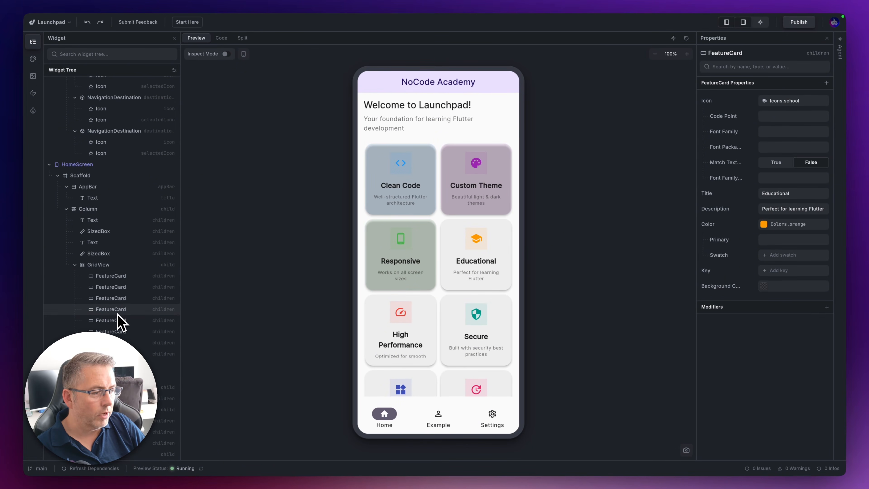
Set the Clean Code FeatureCard's background colour to the theme colour Light Error
click(115, 278)
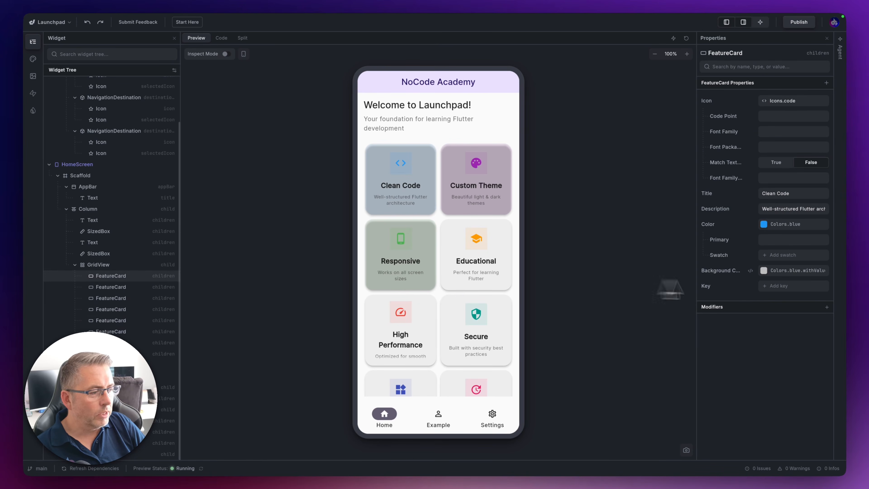
click(764, 270)
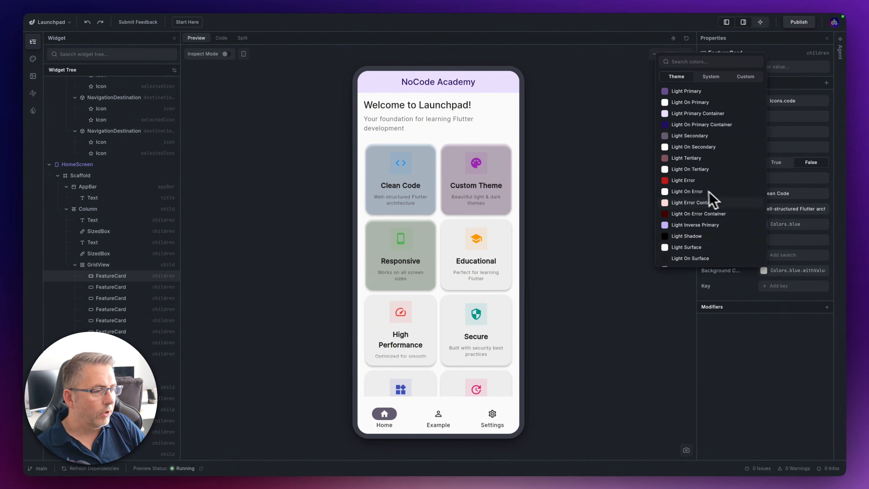
click(672, 181)
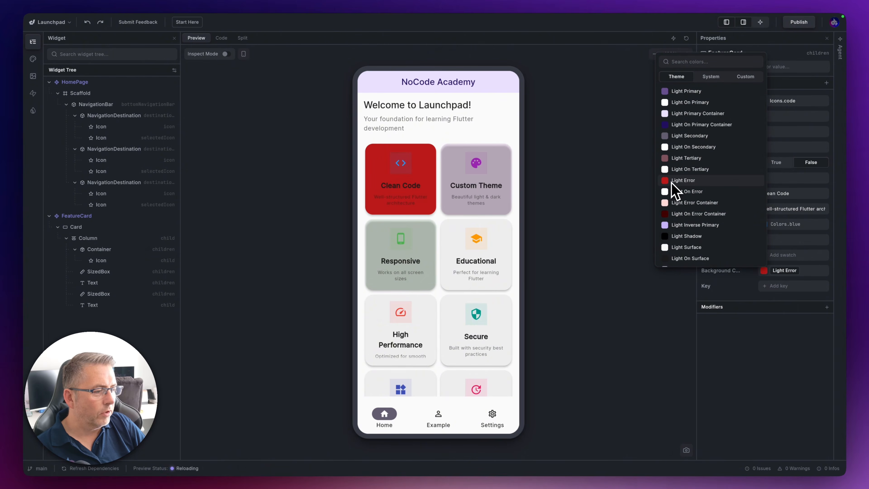
click(745, 349)
Set the Custom Theme FeatureCard's background colour to the theme colour Light Inverse Primary
click(109, 338)
click(784, 271)
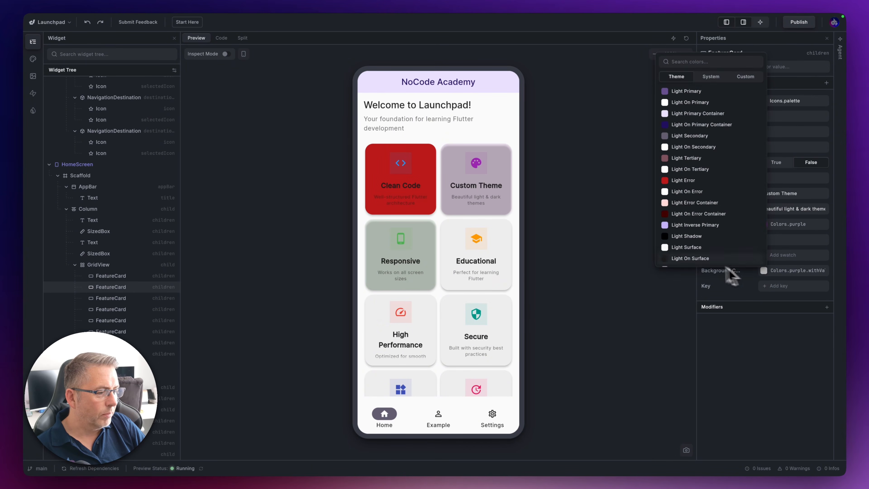
click(681, 226)
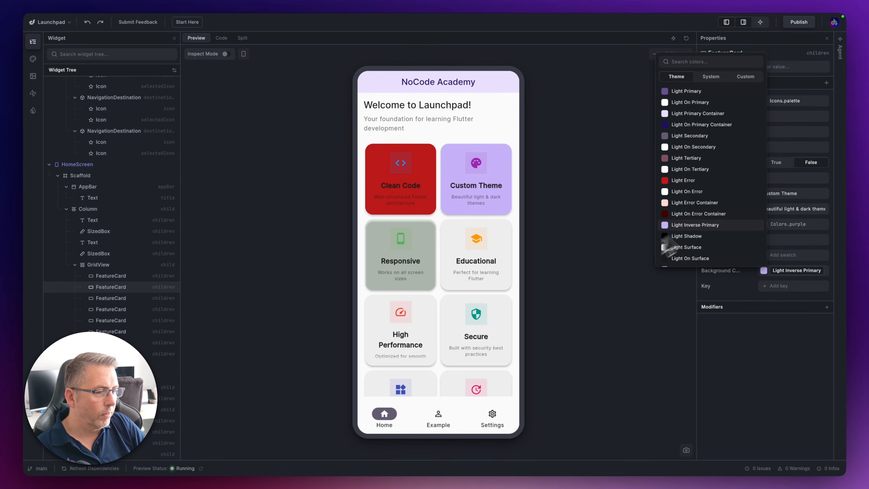
click(585, 292)
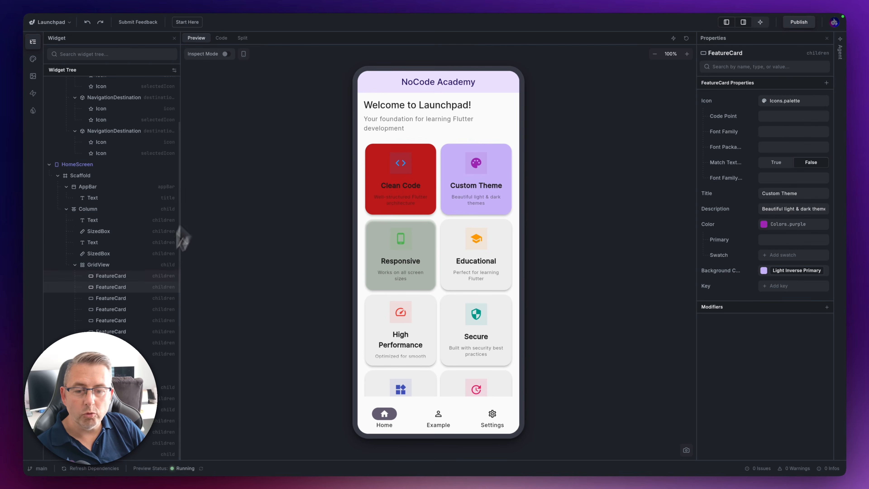
View the Clean Code card's source in home_screen.dart and examine its backgroundColor line
click(122, 276)
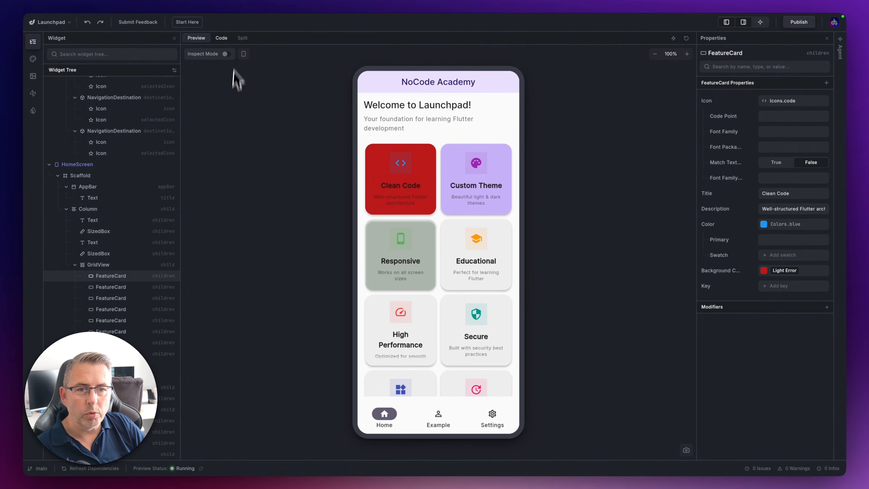
click(220, 38)
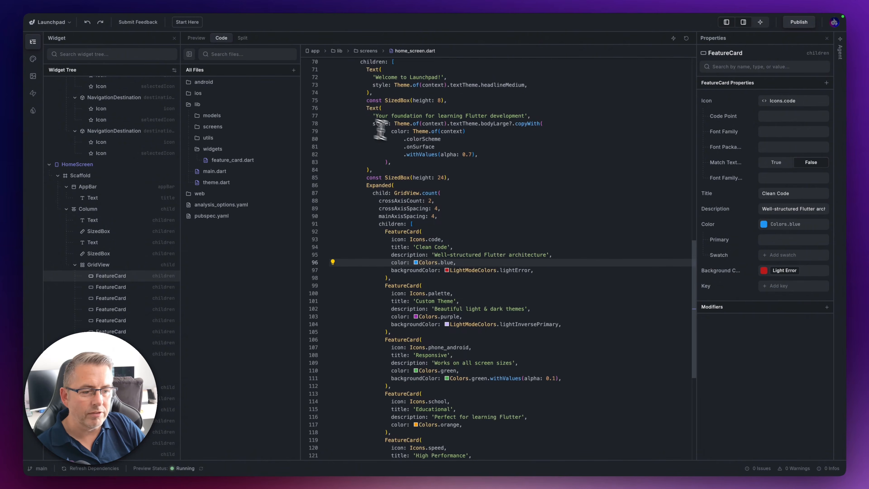
drag(391, 270, 530, 273)
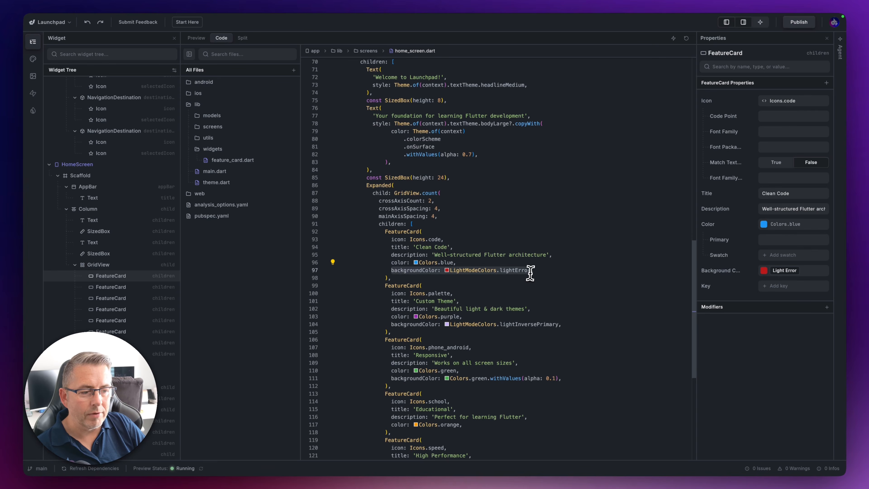
click(474, 225)
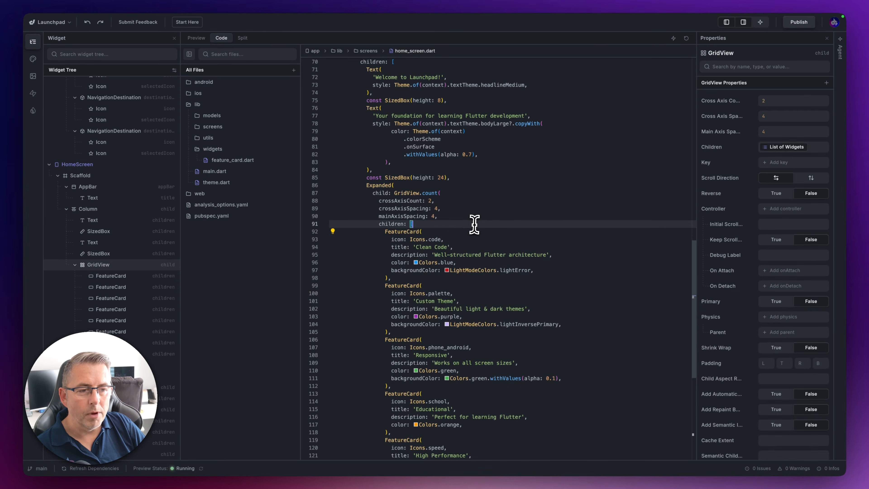
scroll(477, 234, up, 15)
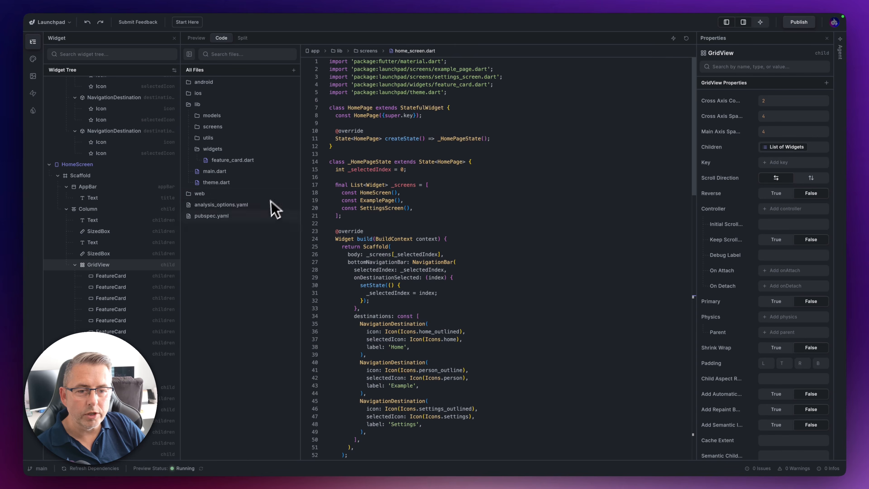
Open feature_card.dart, examine the backgroundColor parameter in the FeatureCard constructor, and return to the app preview
click(230, 160)
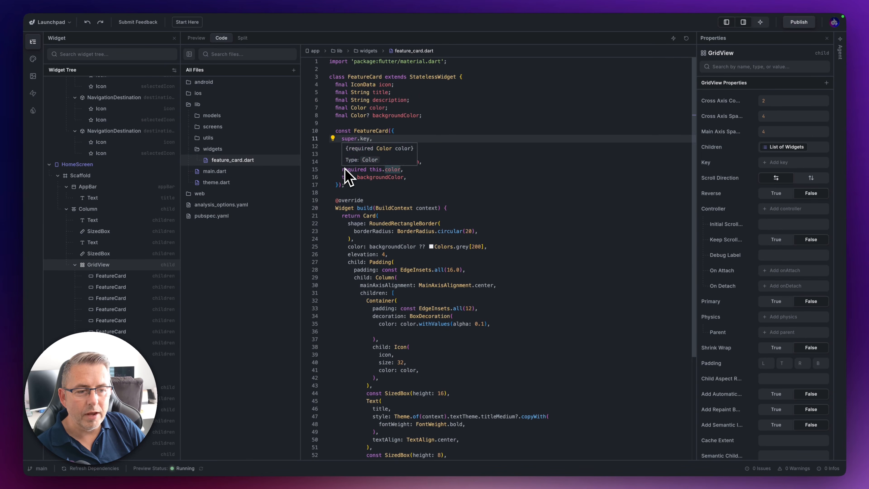
click(342, 177)
click(419, 178)
click(389, 188)
click(343, 178)
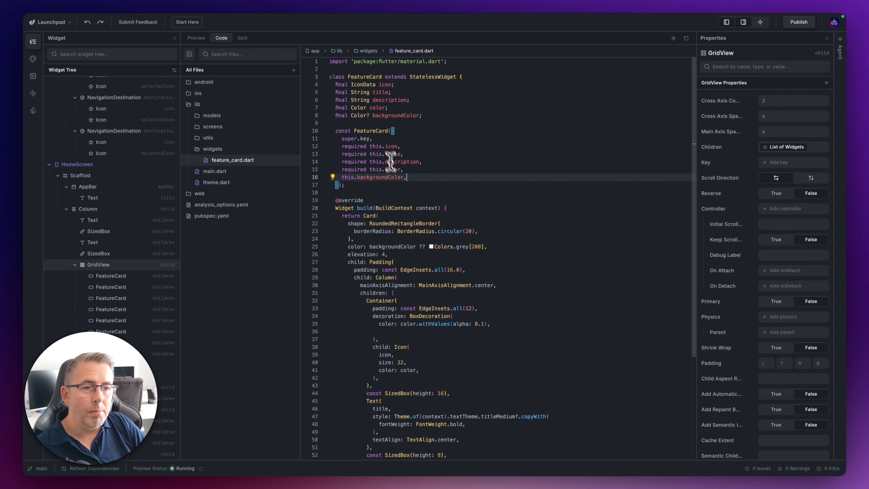
click(196, 39)
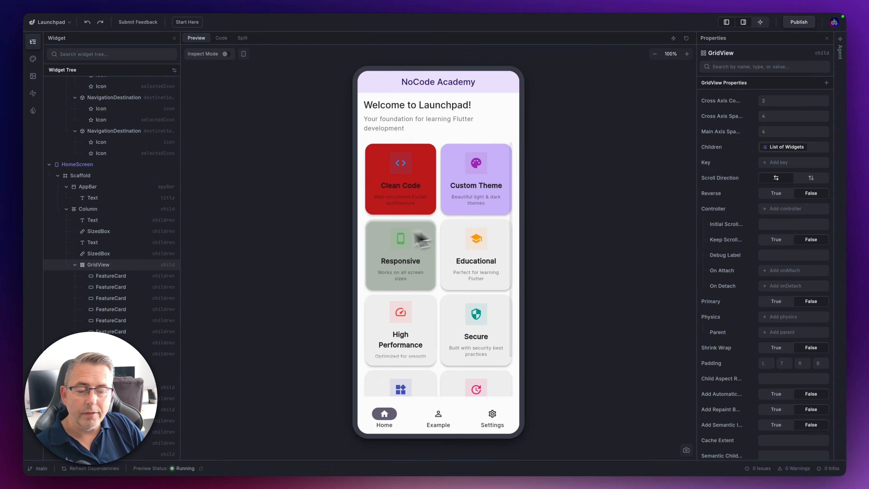
right_click(114, 265)
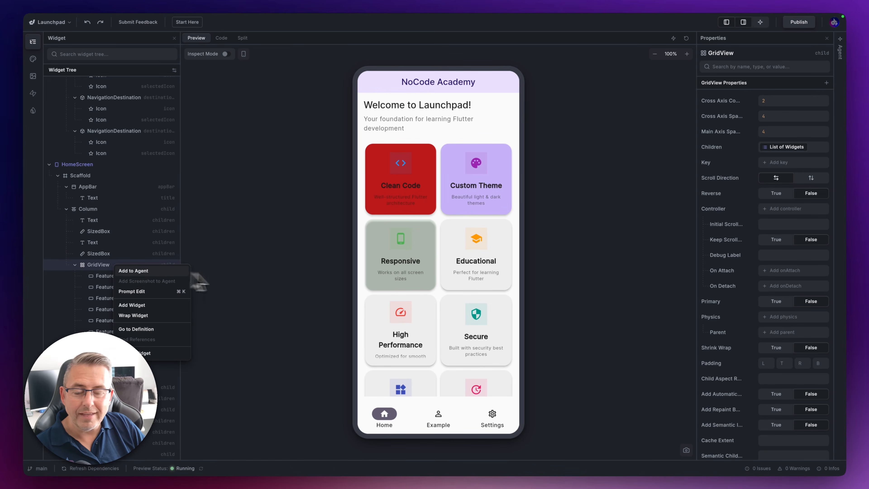
click(257, 279)
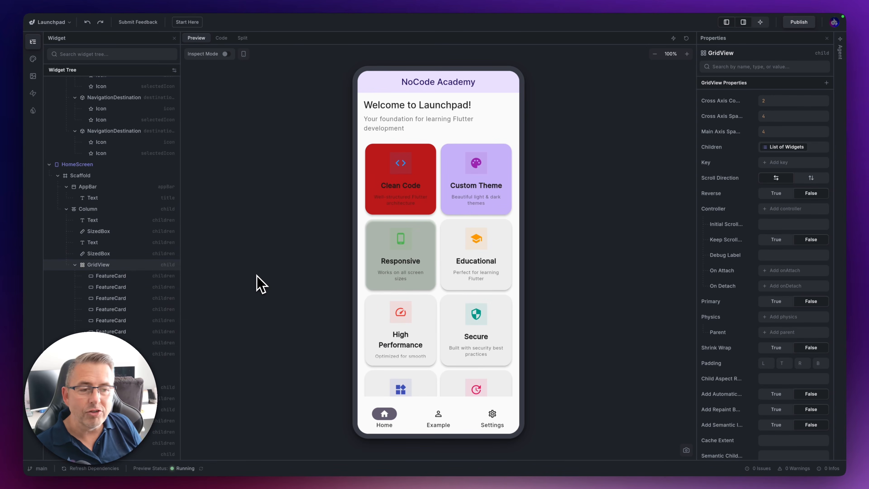